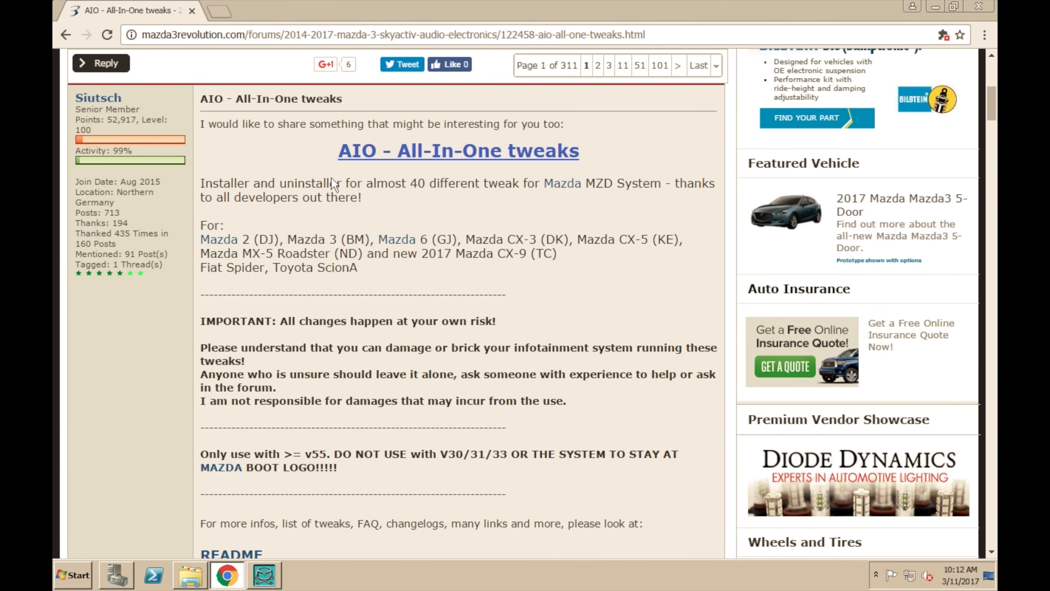
- Scroll down the forum post and download MZD-AIO-TI_Setup.exe from the AIO V2 link
scroll(332, 178, down, 1)
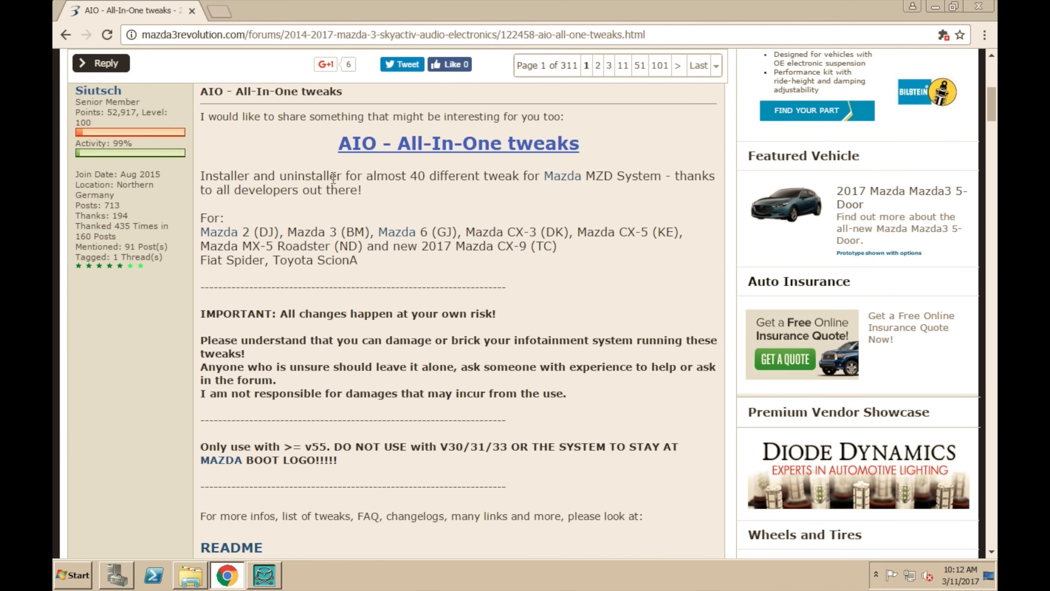
scroll(333, 178, down, 6)
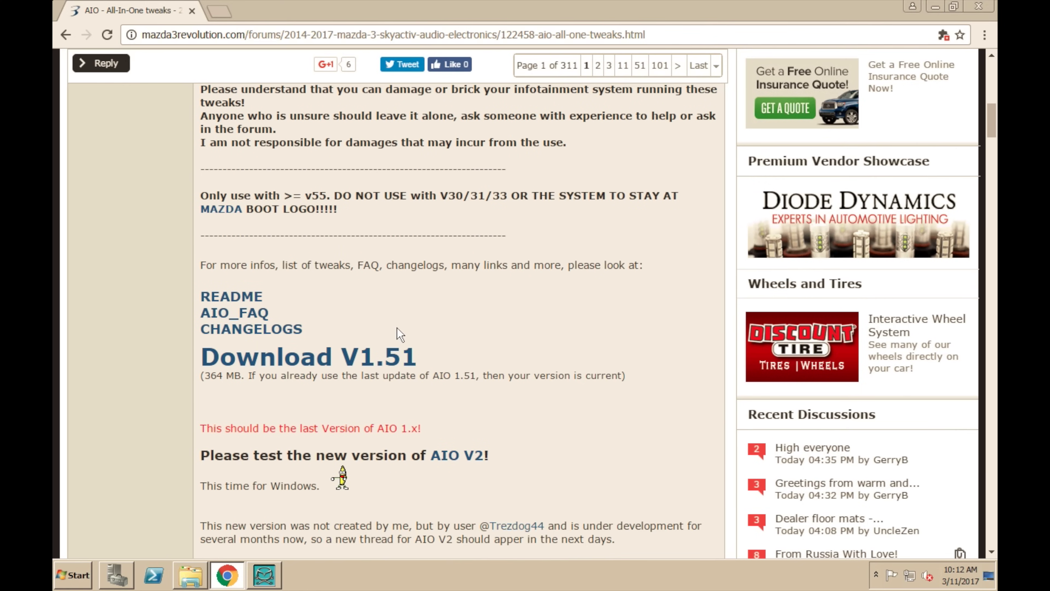
scroll(153, 363, down, 1)
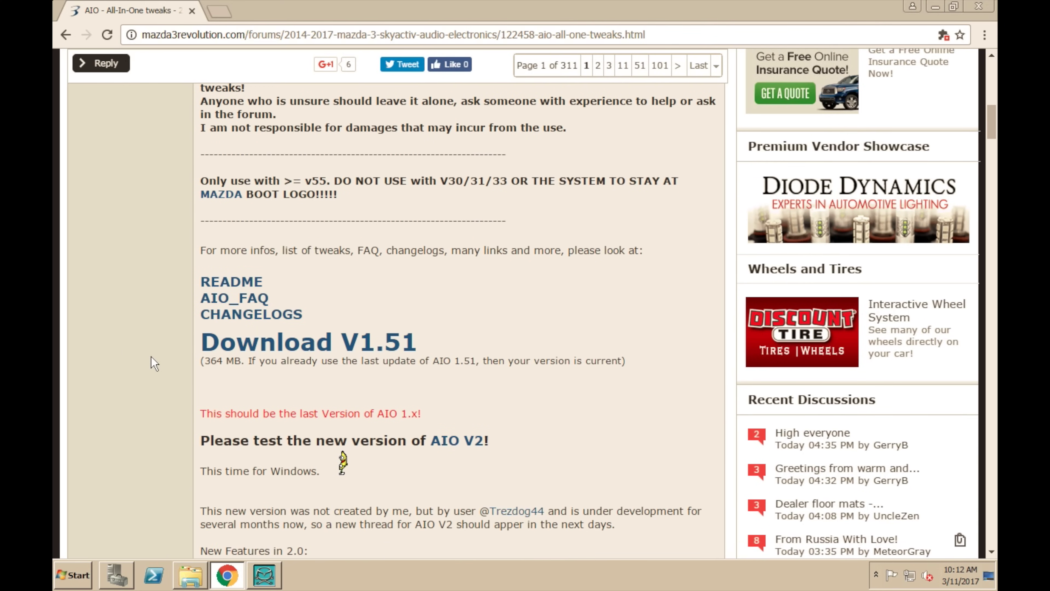
scroll(186, 393, down, 1)
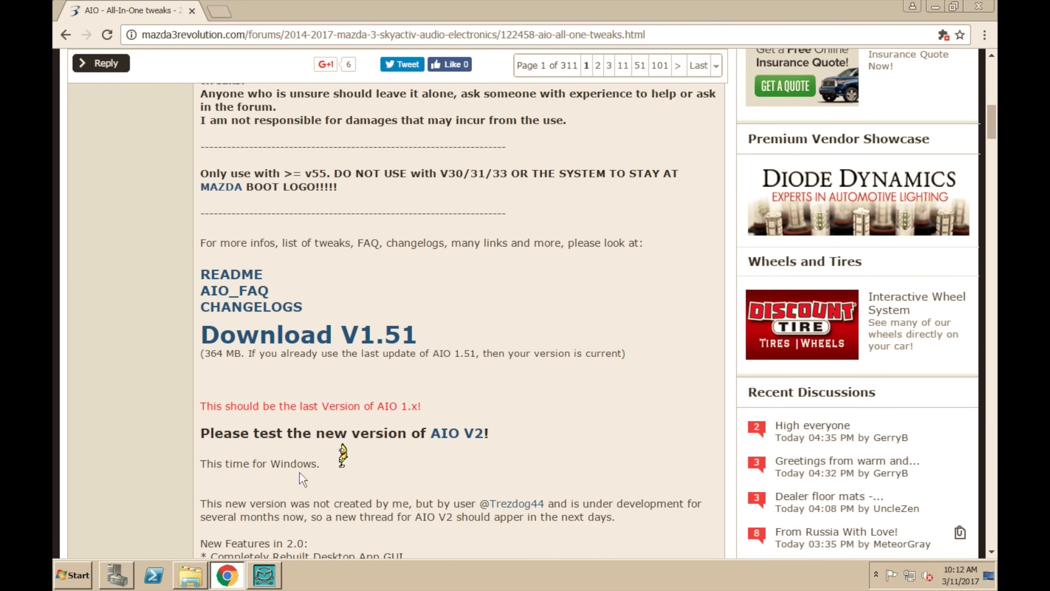
click(461, 434)
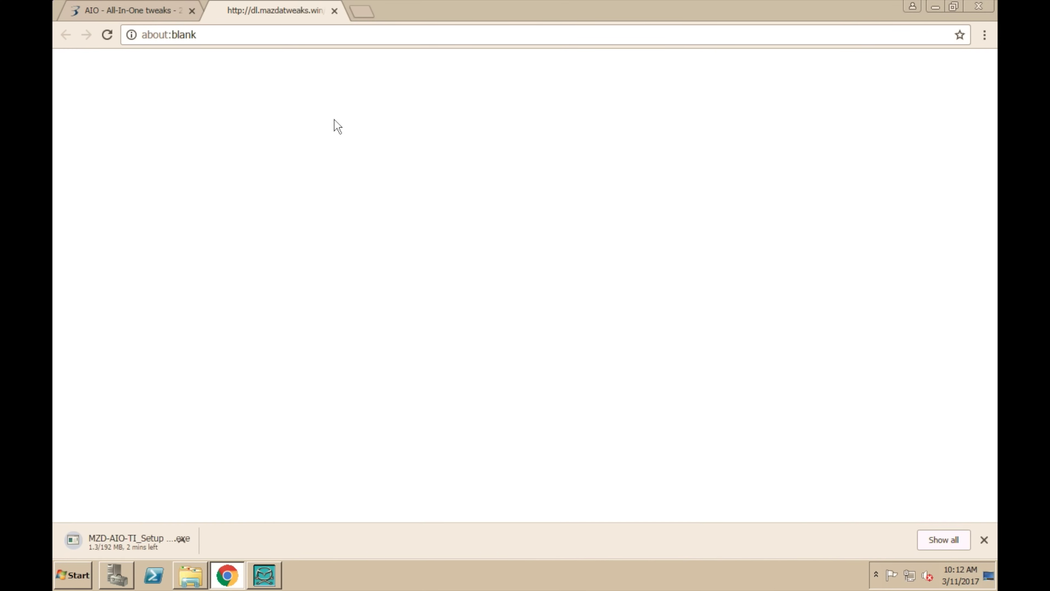
- Cancel the duplicate setup download, check the Downloads folder, close the blank tab and minimize Chrome
click(190, 575)
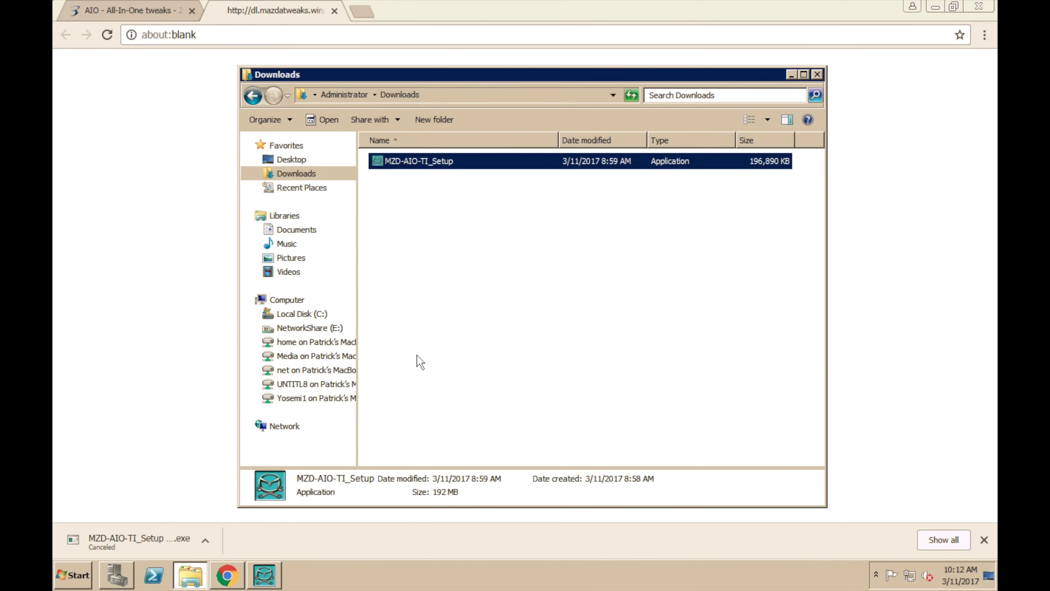
click(399, 211)
click(429, 166)
click(488, 260)
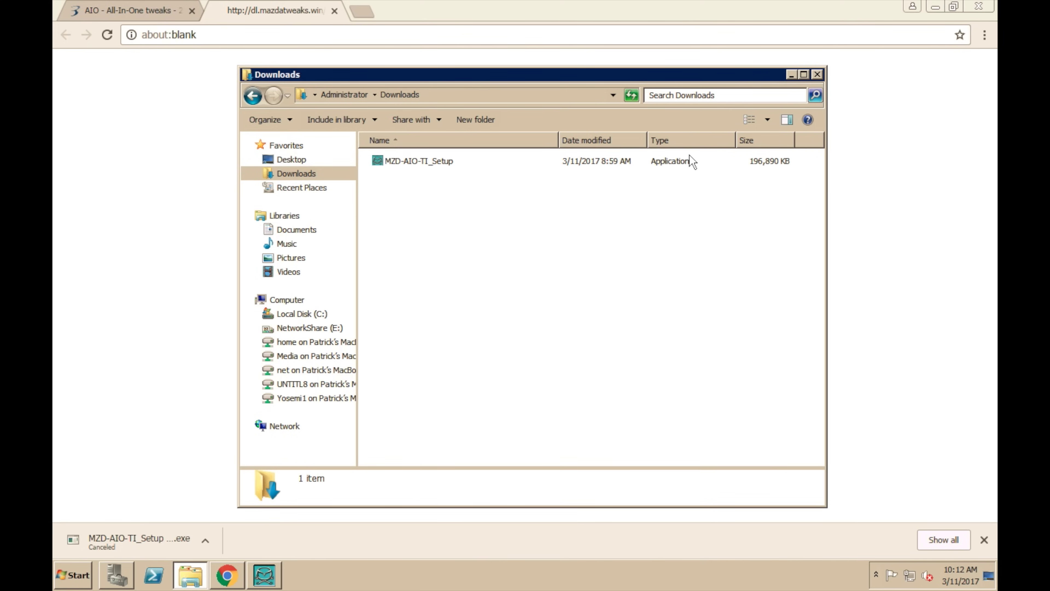
click(742, 58)
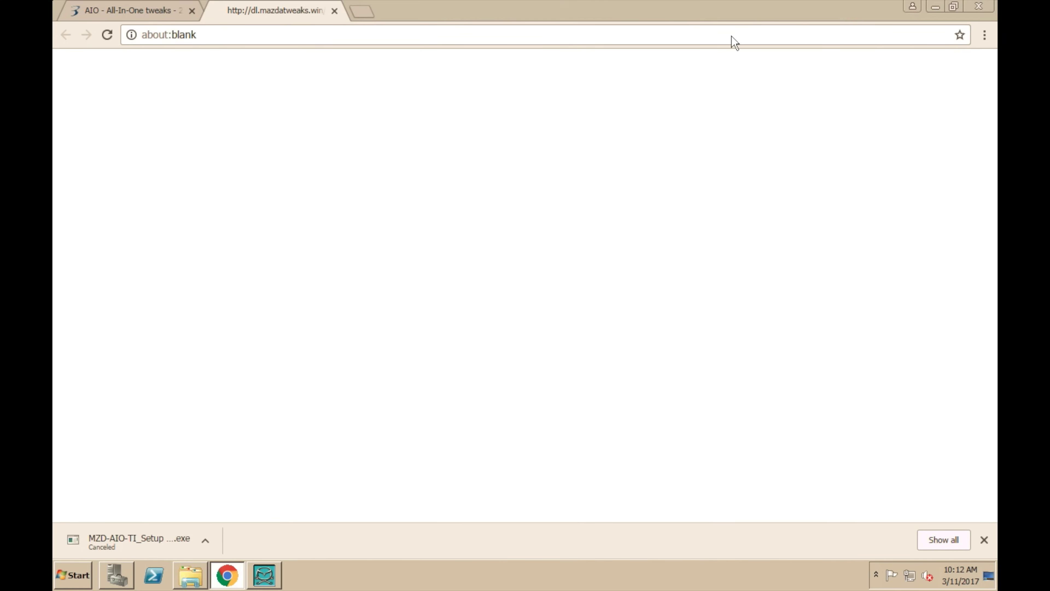
click(334, 11)
click(931, 8)
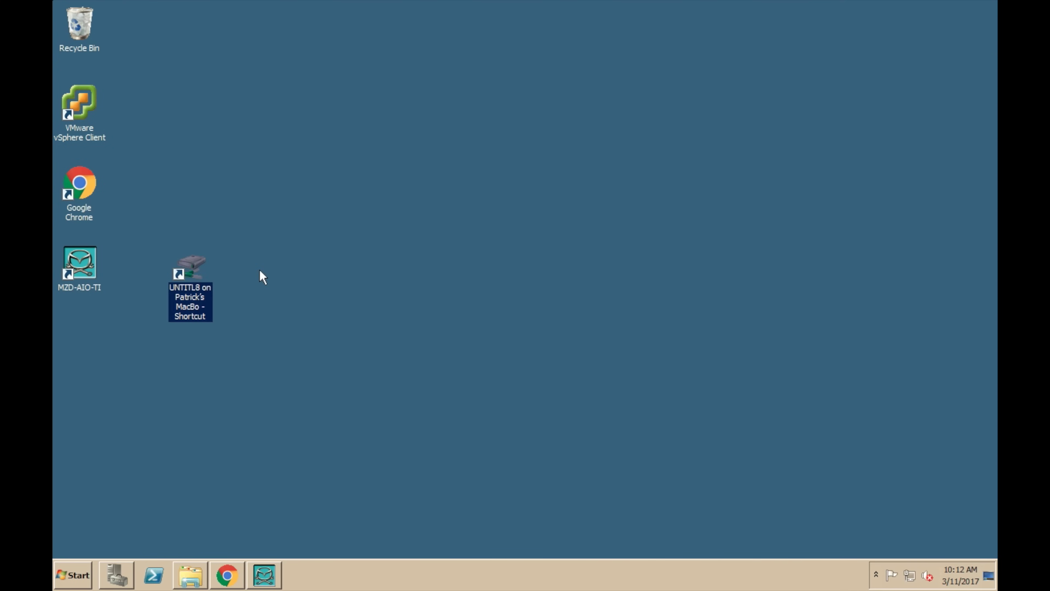
- Open the UNTITL8 drive from the desktop, confirm it is empty, and close it
double_click(188, 267)
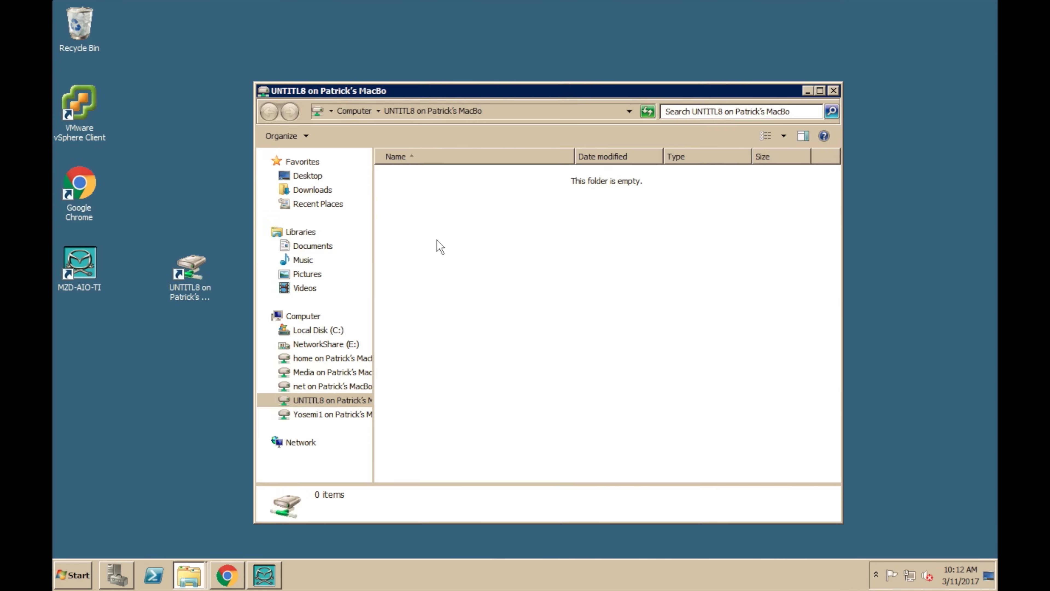
click(833, 91)
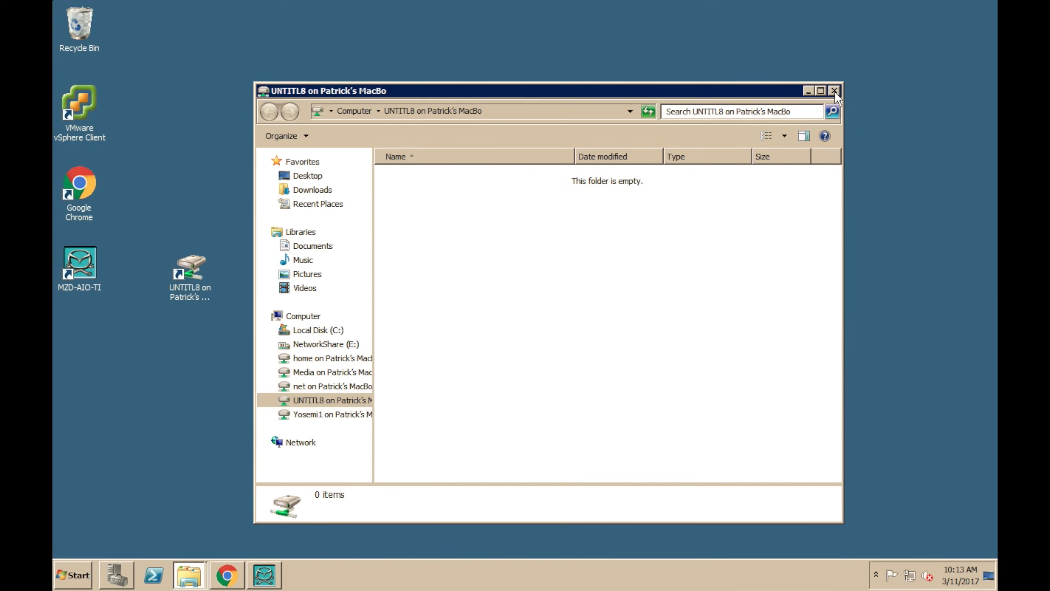
click(554, 188)
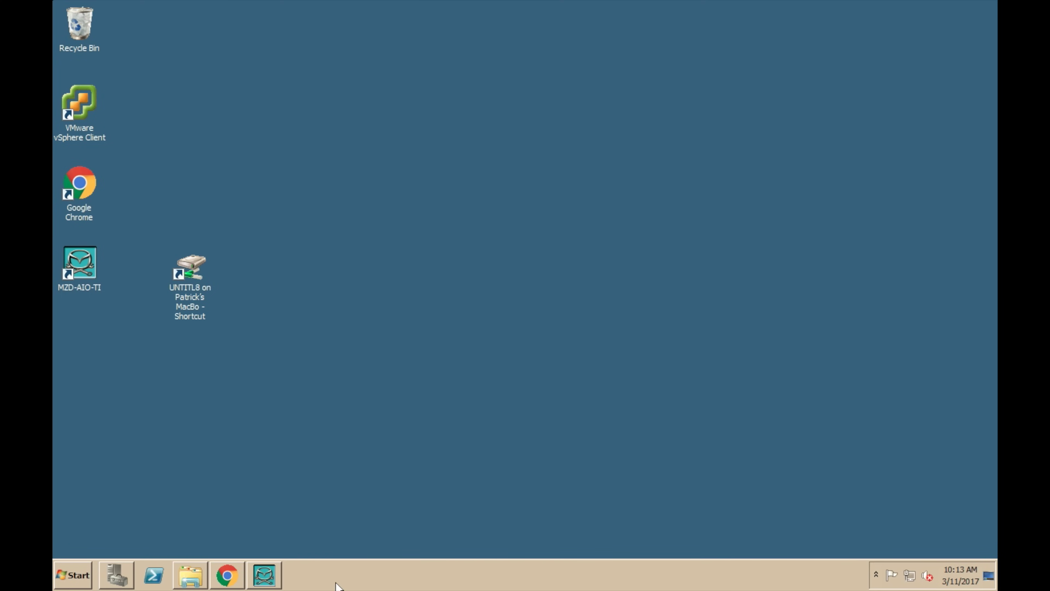
click(83, 256)
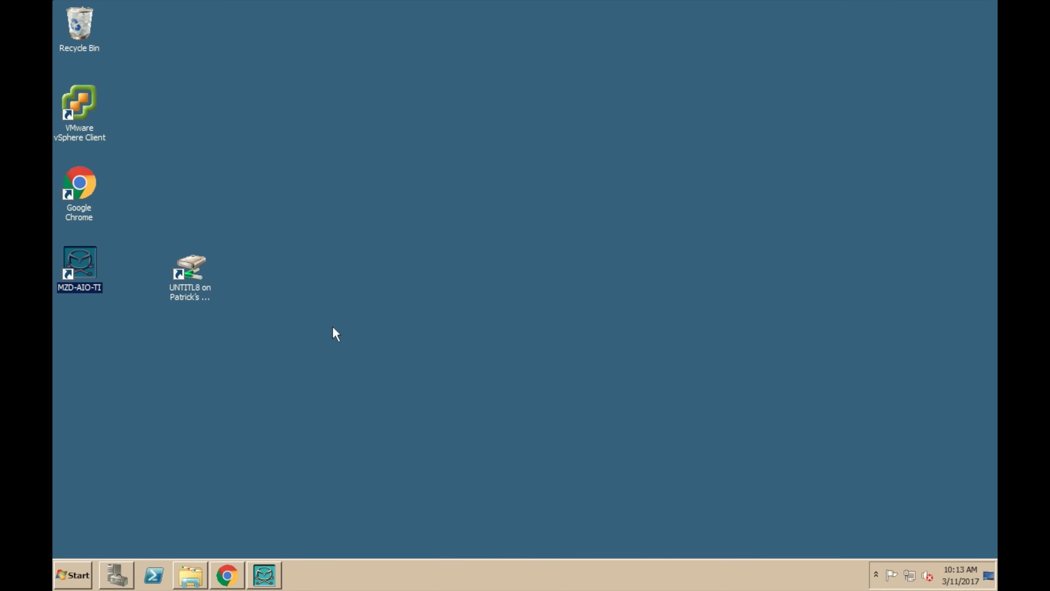
- Launch MZD-AIO-TI and dismiss the Welcome to the AIO dialog so it updates to v2.5.0
click(332, 391)
click(264, 574)
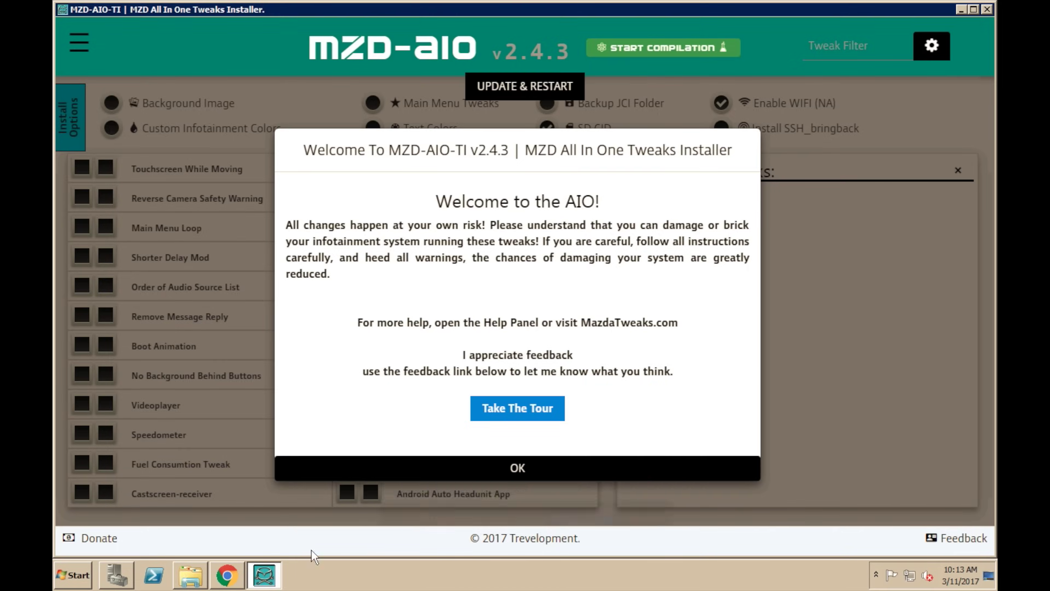
click(430, 479)
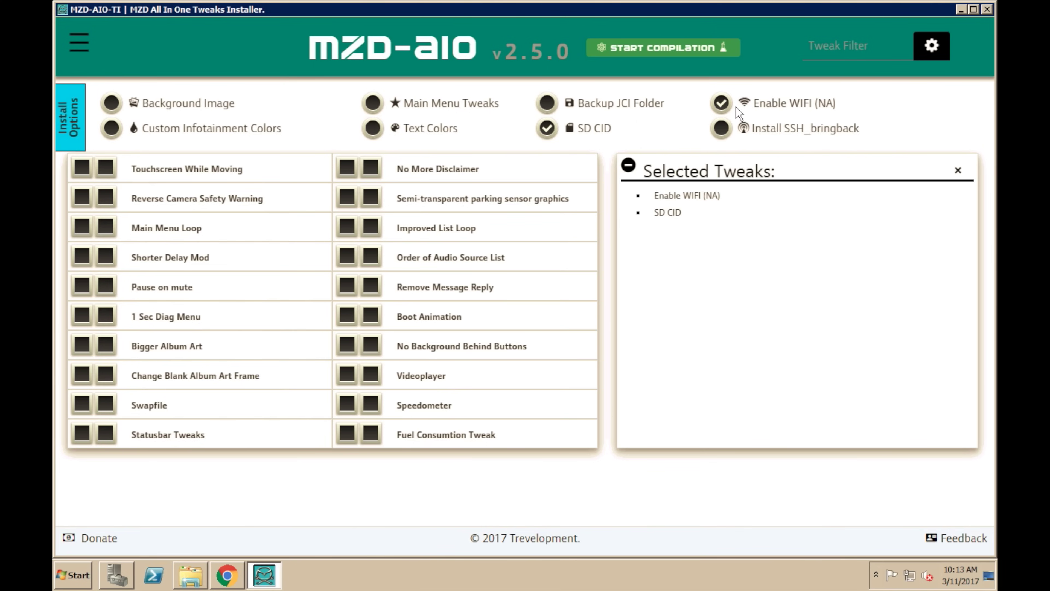
- Tick the SSH_bringback, Videoplayer and Touchscreen While Moving tweaks
click(720, 133)
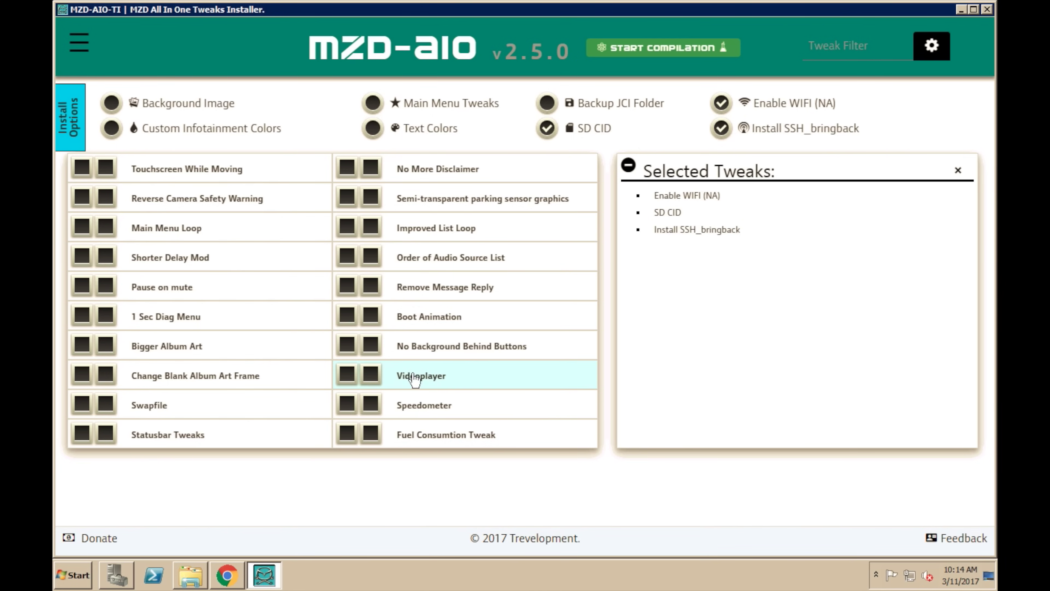
click(346, 374)
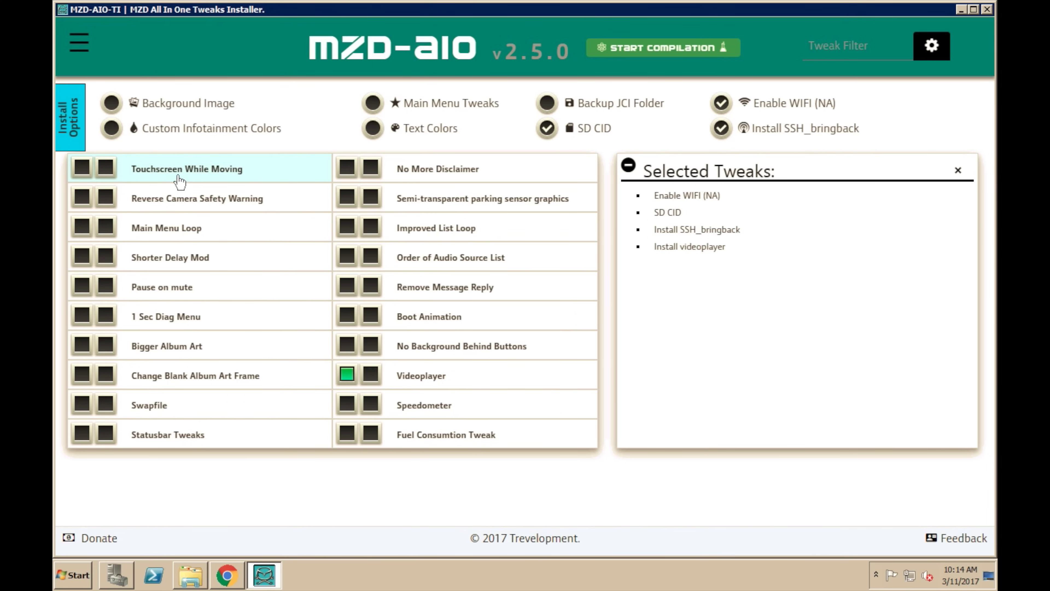
click(155, 175)
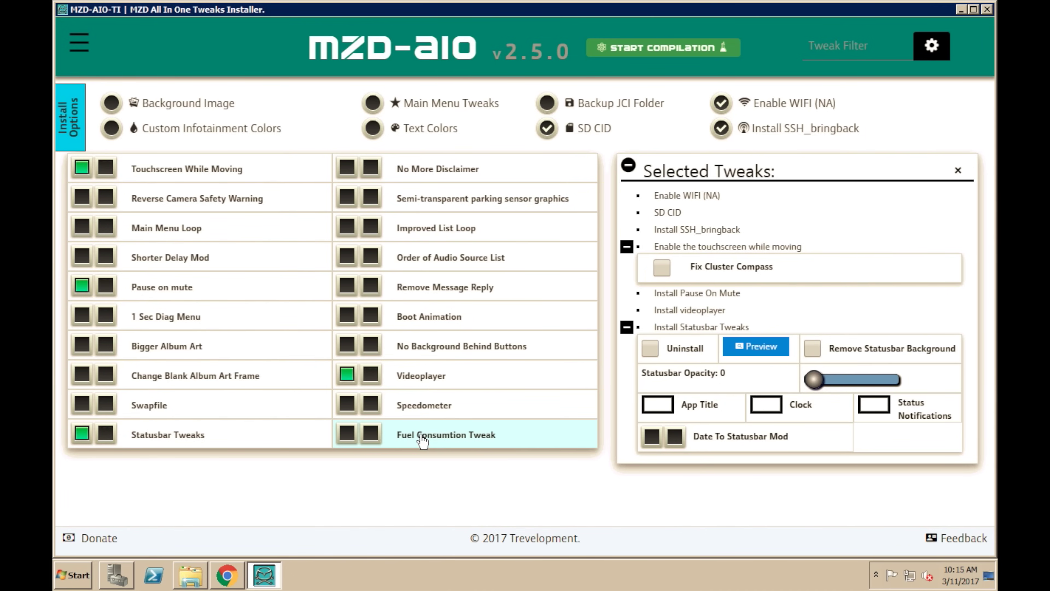
mouse_move(423, 439)
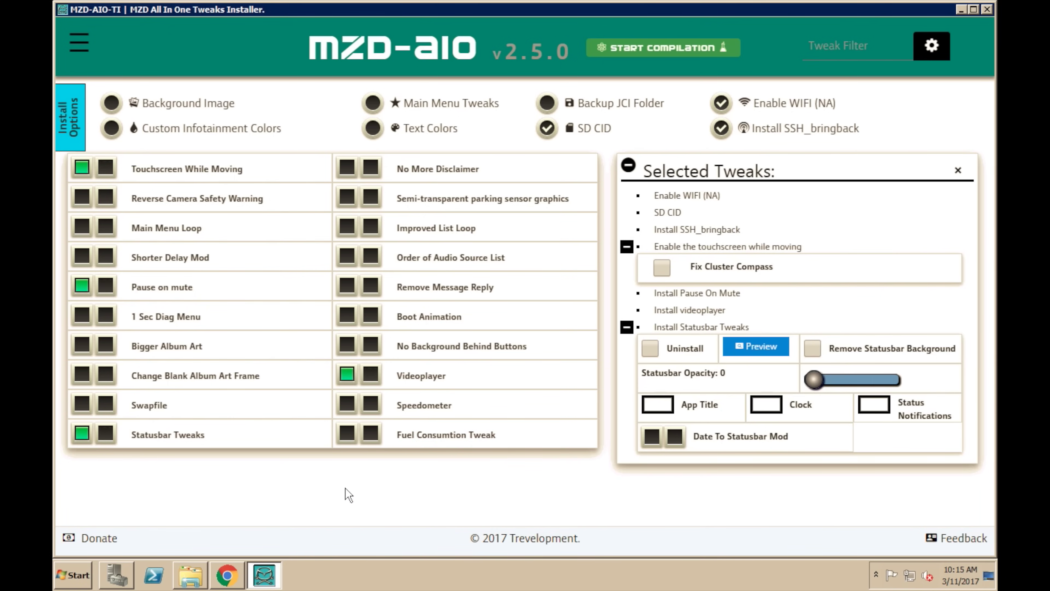
- Enable Advanced Options in Install Options, dismiss the warning, and tick Android Auto Headunit App
click(75, 140)
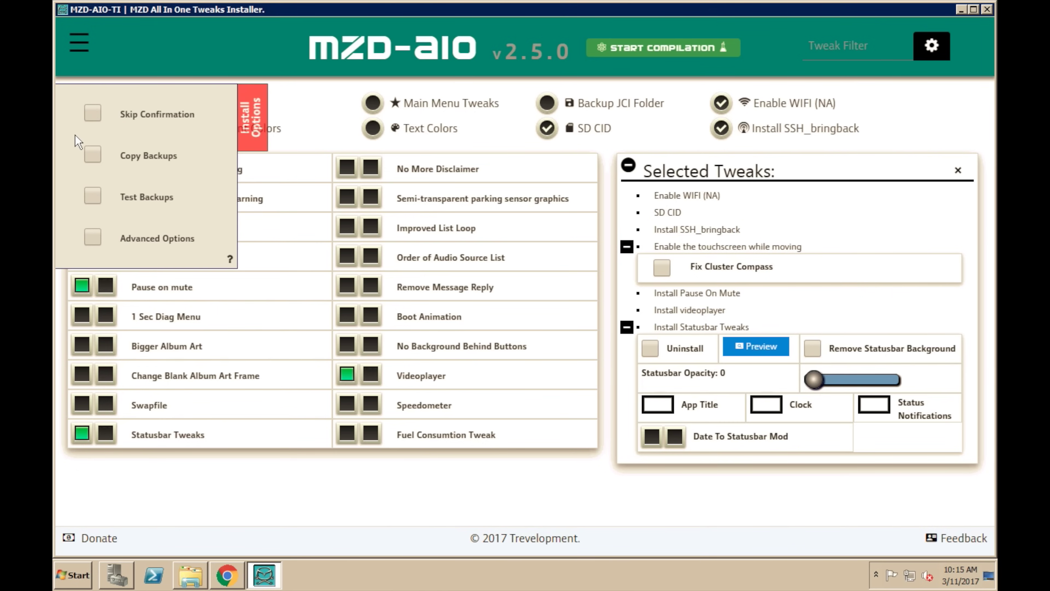
click(94, 240)
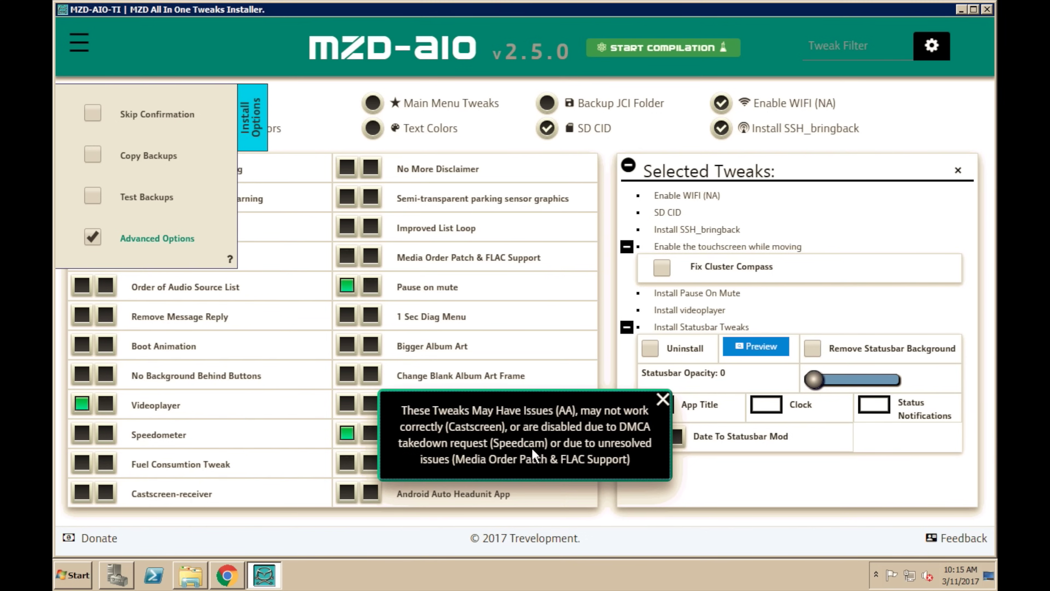
click(663, 399)
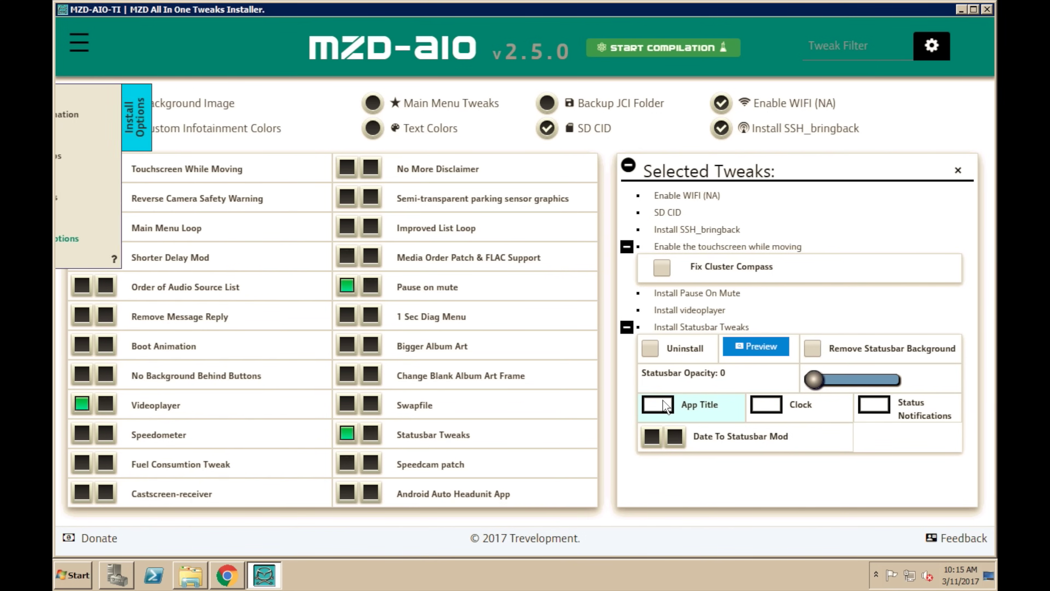
click(419, 498)
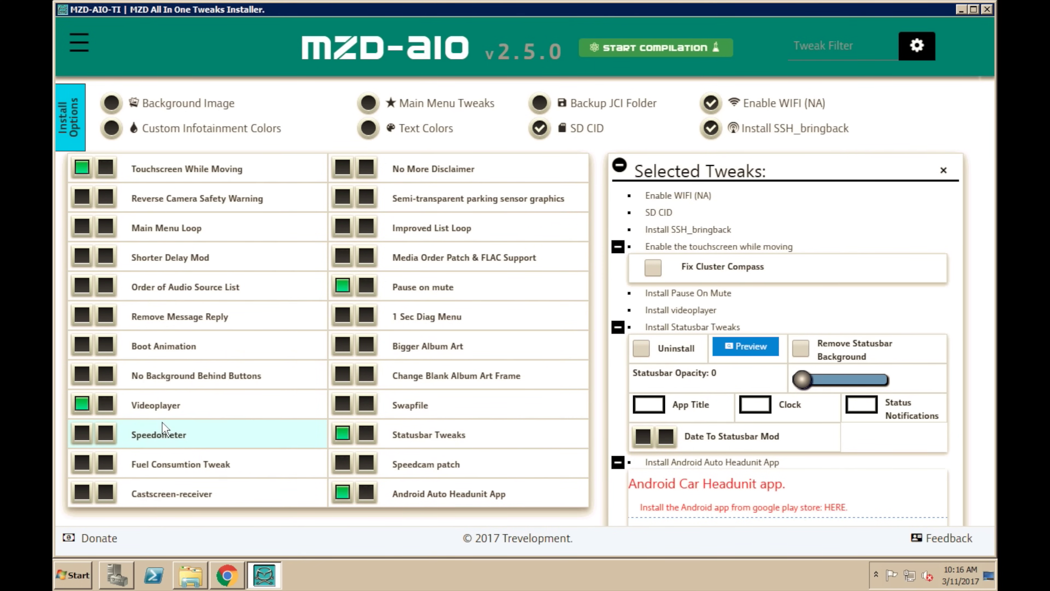
click(165, 413)
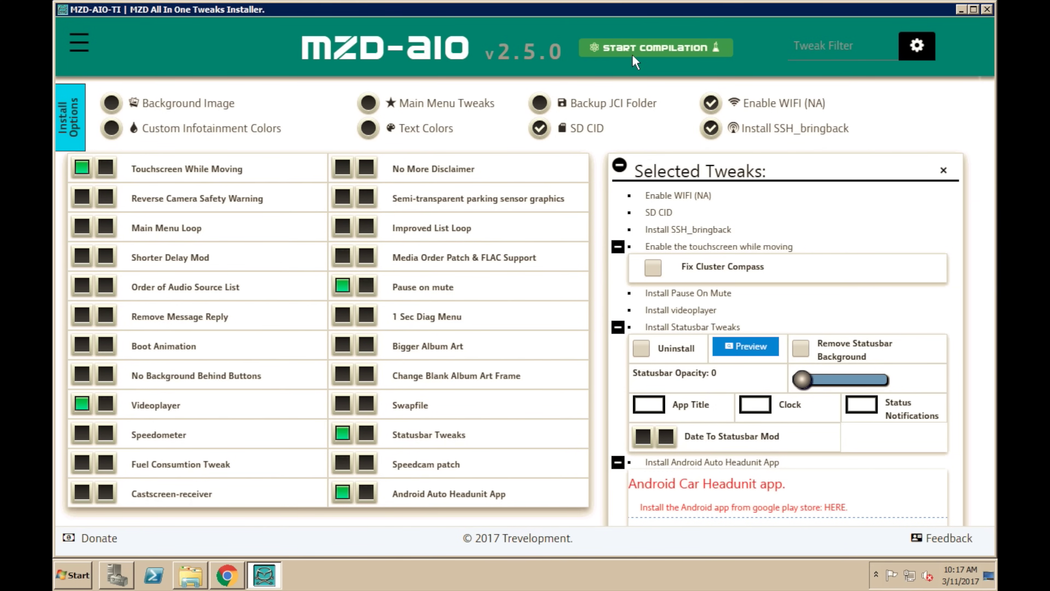
- Compile the selected tweaks, confirm the Tweaks to Install list, and open the _copy_to_usb folder
click(656, 52)
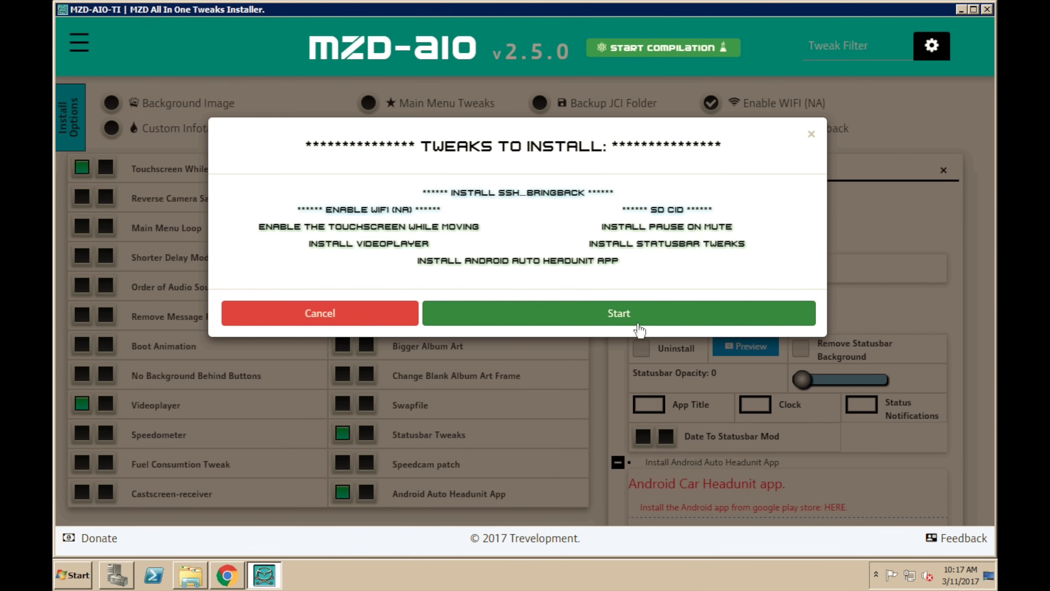
click(598, 321)
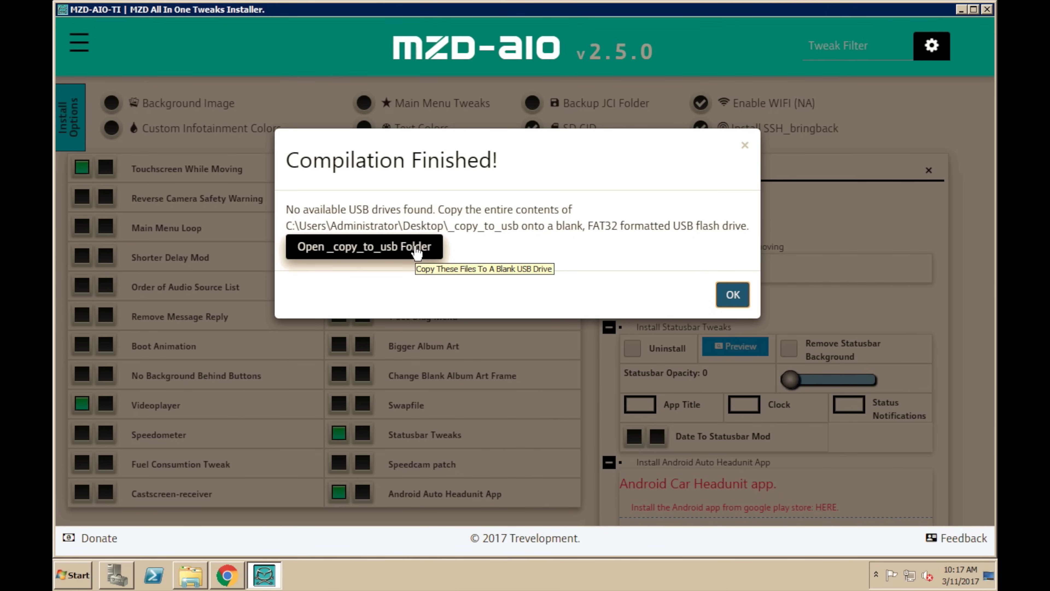
click(407, 254)
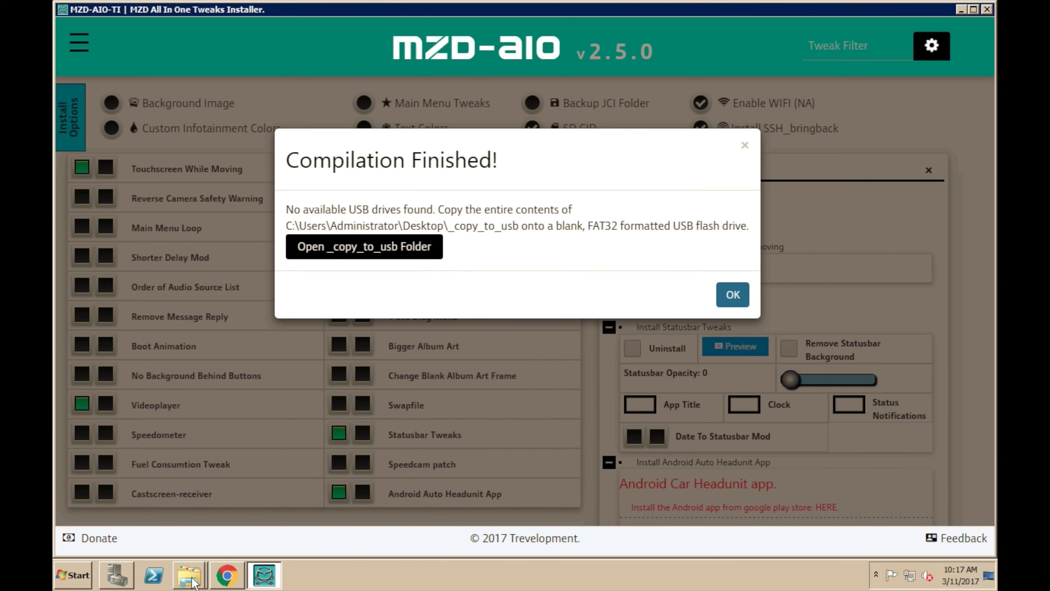
- Select all seven compiled files in _copy_to_usb and copy them
mouse_move(192, 583)
click(182, 541)
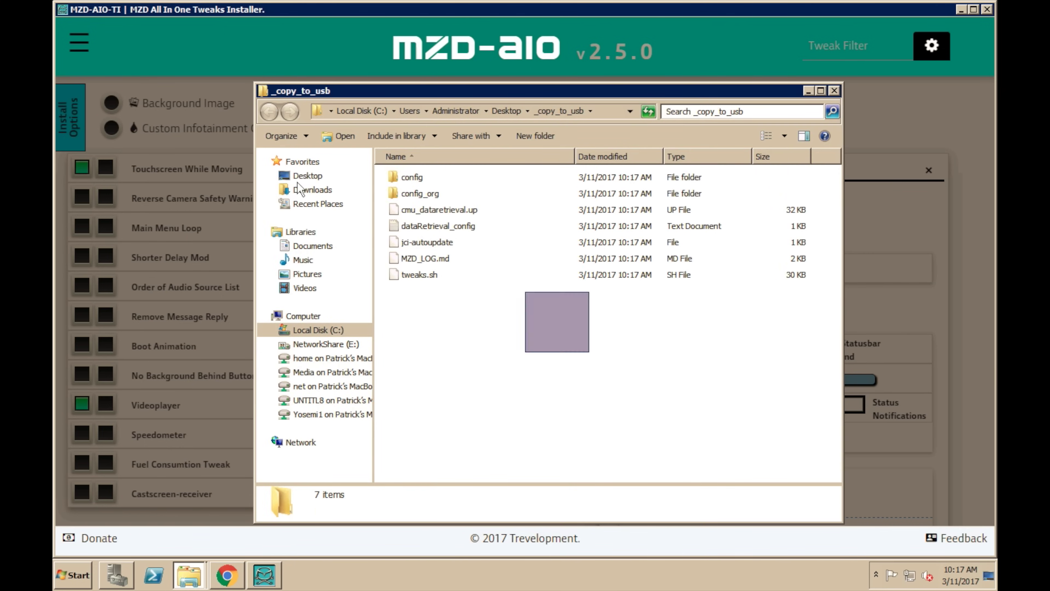
key(ctrl+a)
right_click(454, 211)
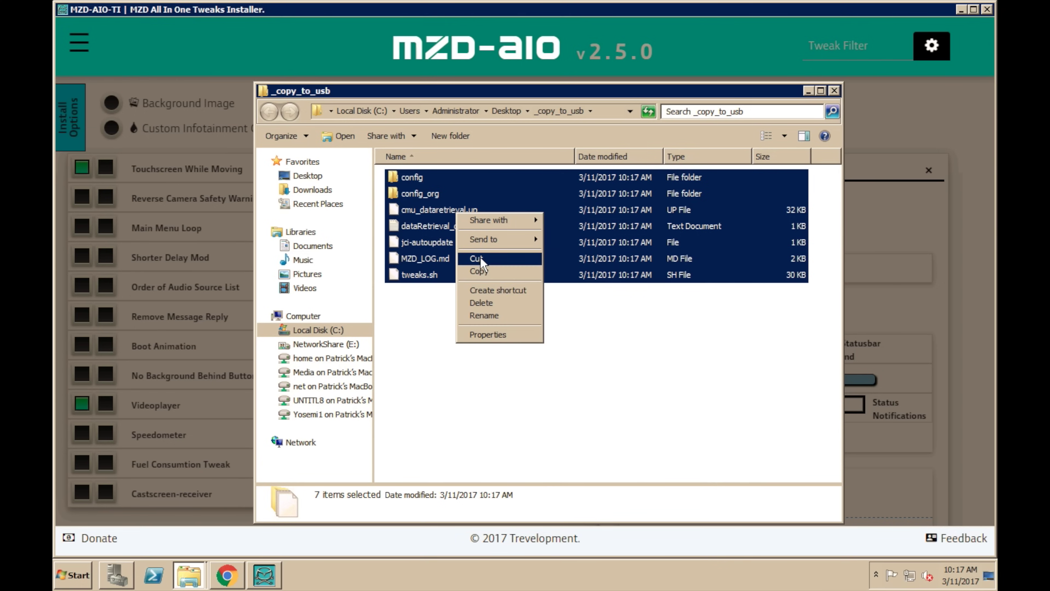
click(480, 272)
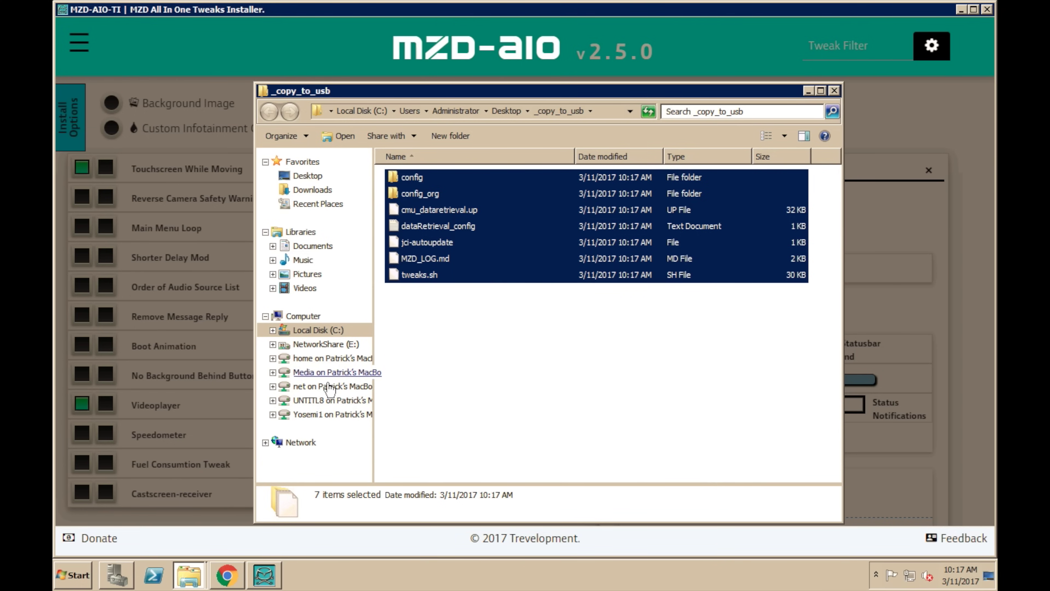
- Paste the compiled files onto the UNTITL8 drive and close the window
click(330, 400)
right_click(474, 305)
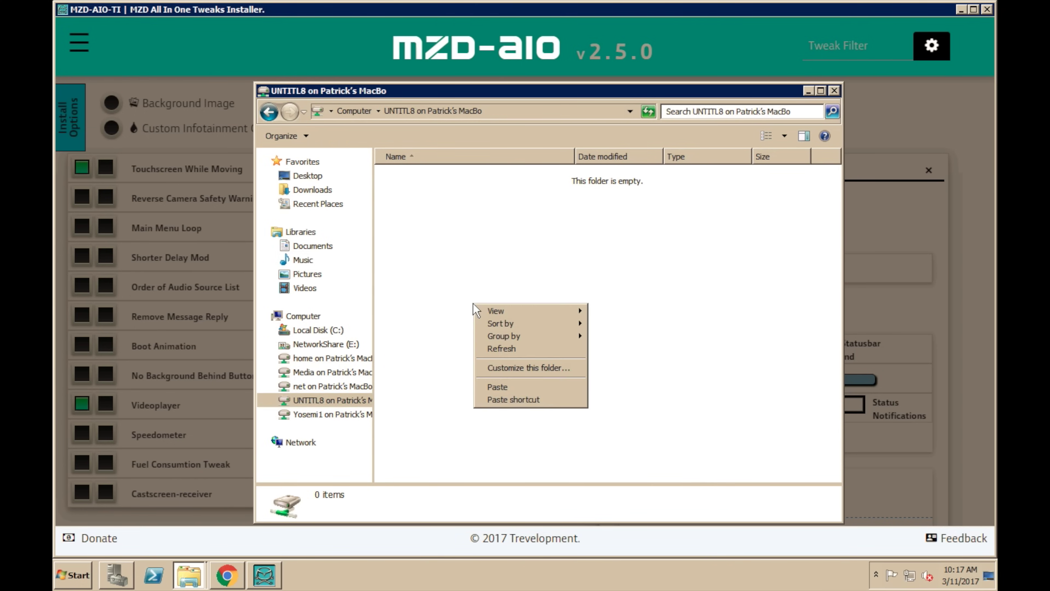
click(513, 387)
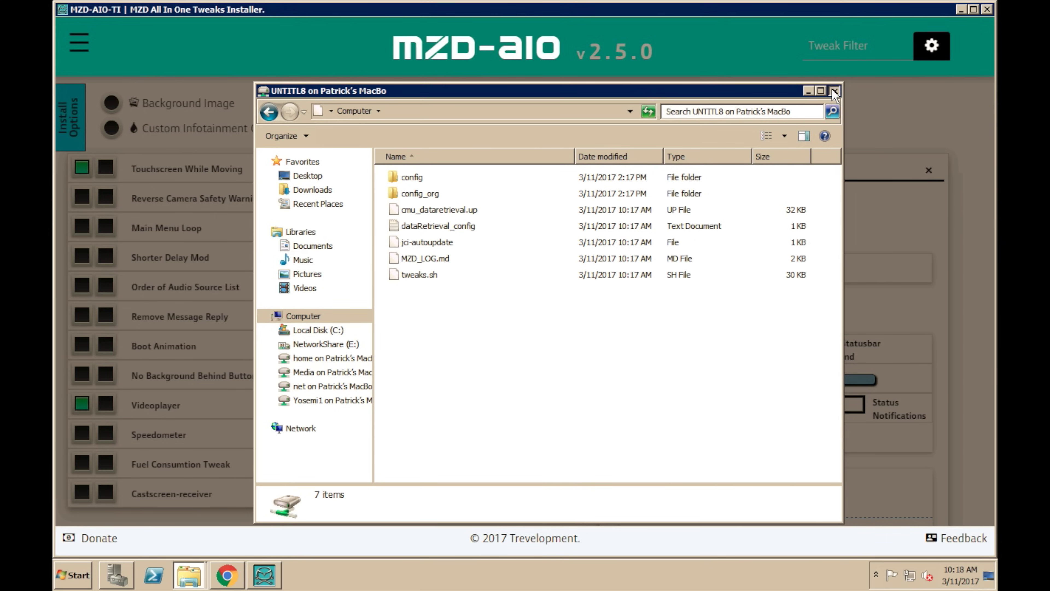
click(833, 92)
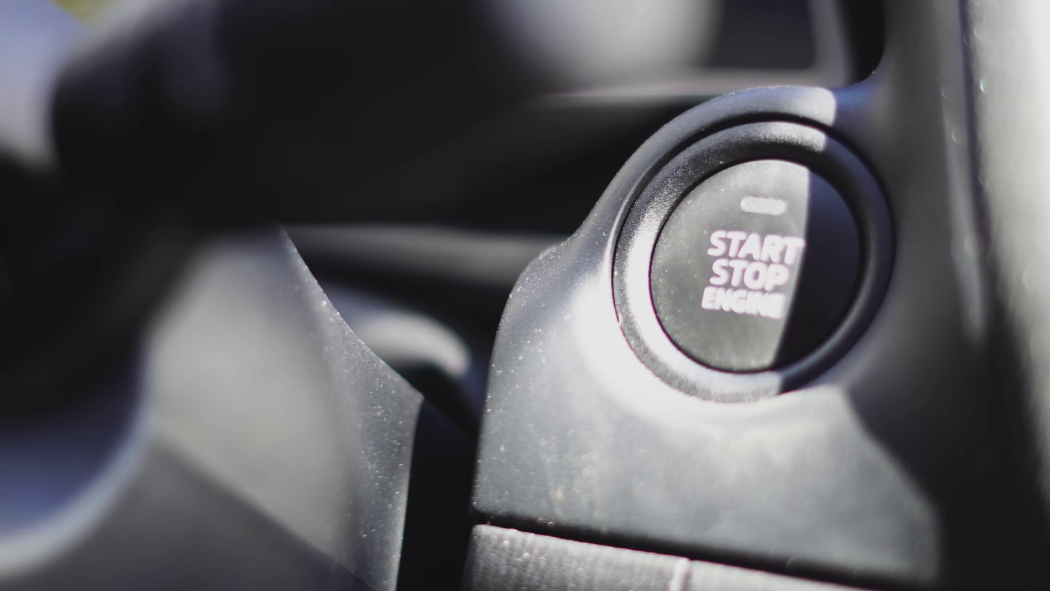